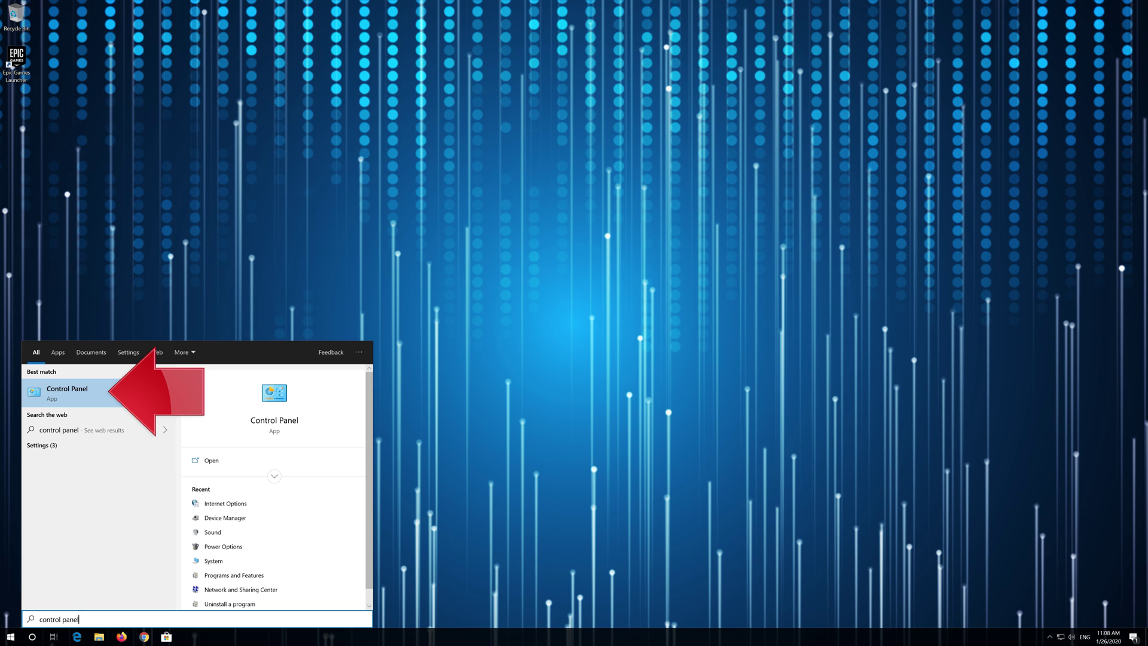
Open Internet Options from Control Panel's Network and Internet category
left_click(113, 390)
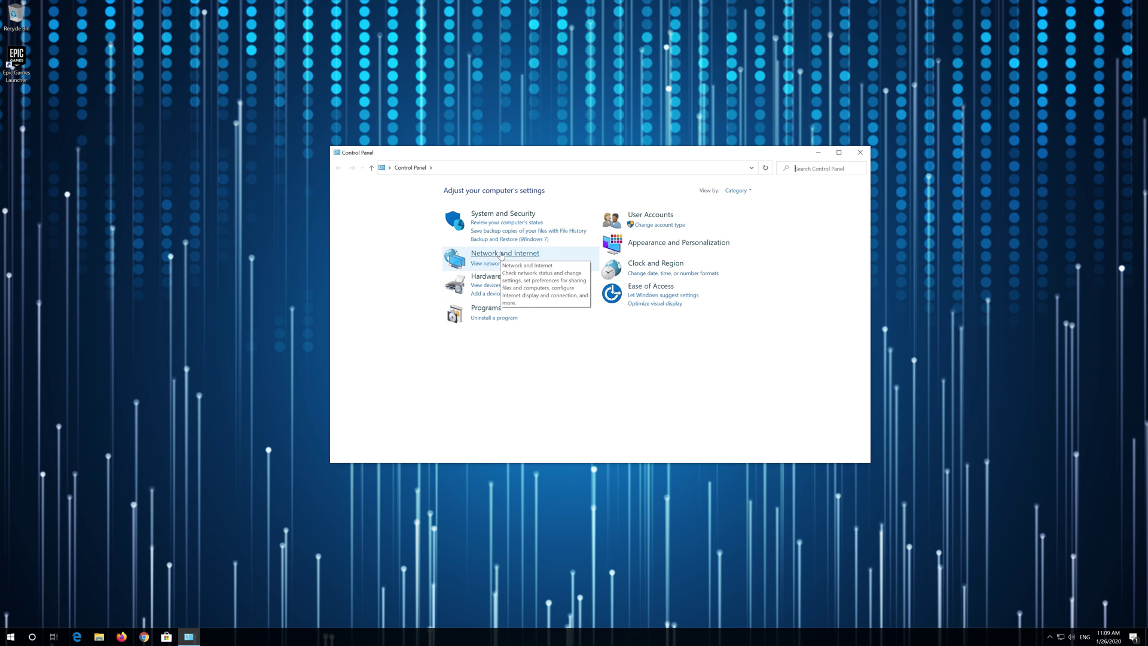
left_click(521, 256)
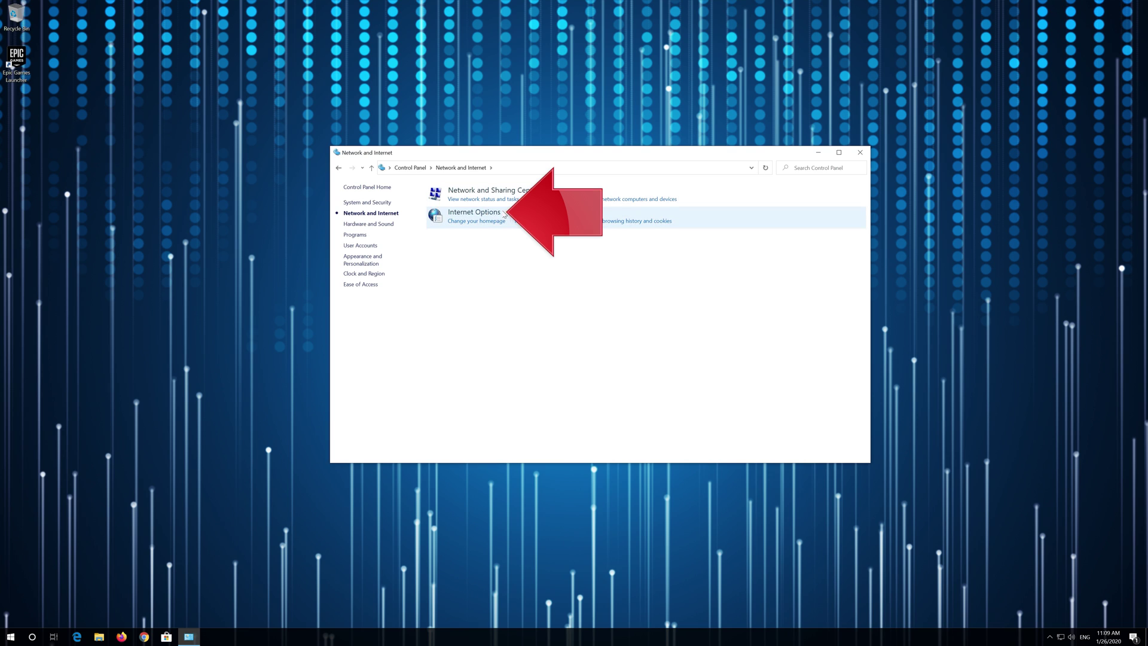
left_click(472, 214)
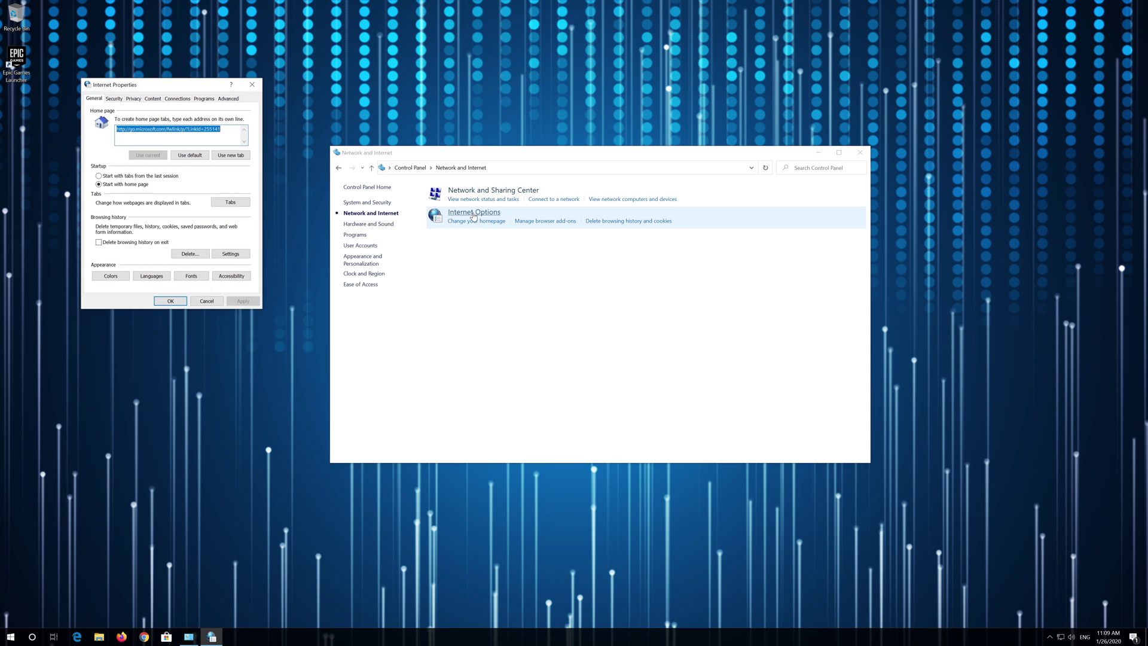
Turn off 'Use a proxy server for your LAN' in the Connections LAN settings and save with OK
left_click_drag(195, 84, 579, 179)
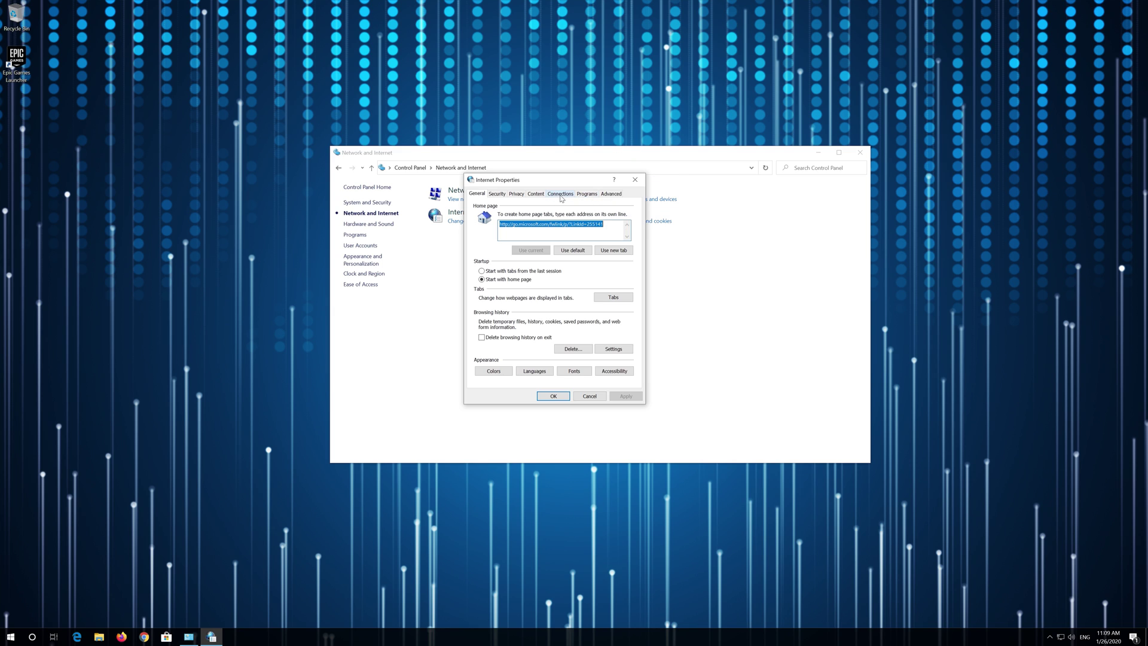
left_click(562, 194)
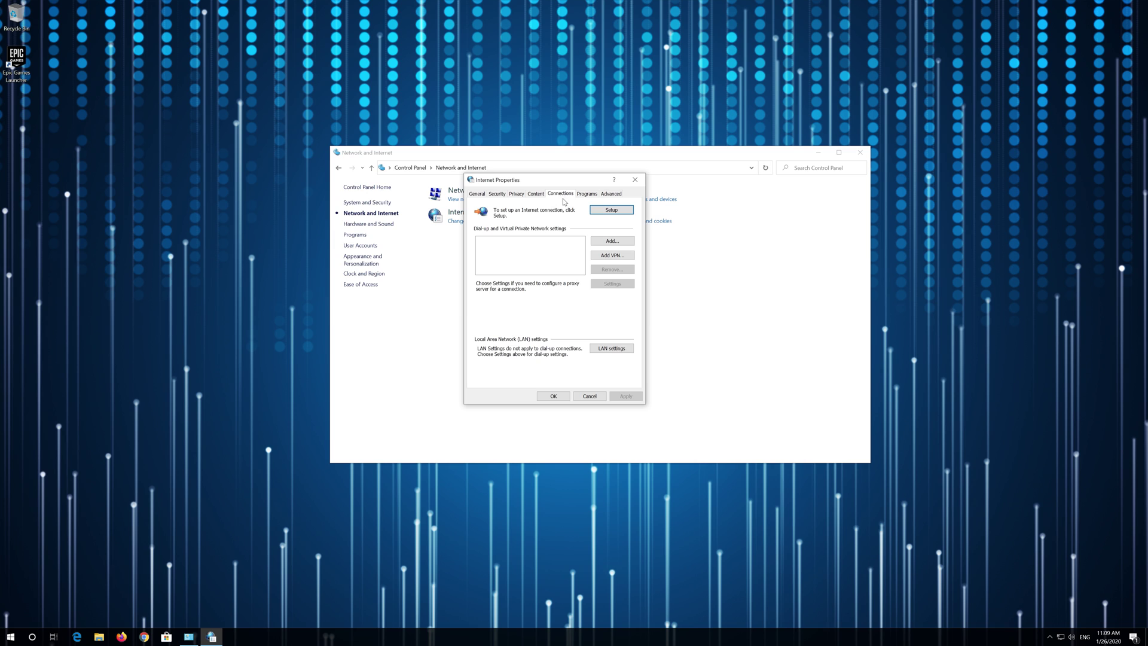
left_click(618, 353)
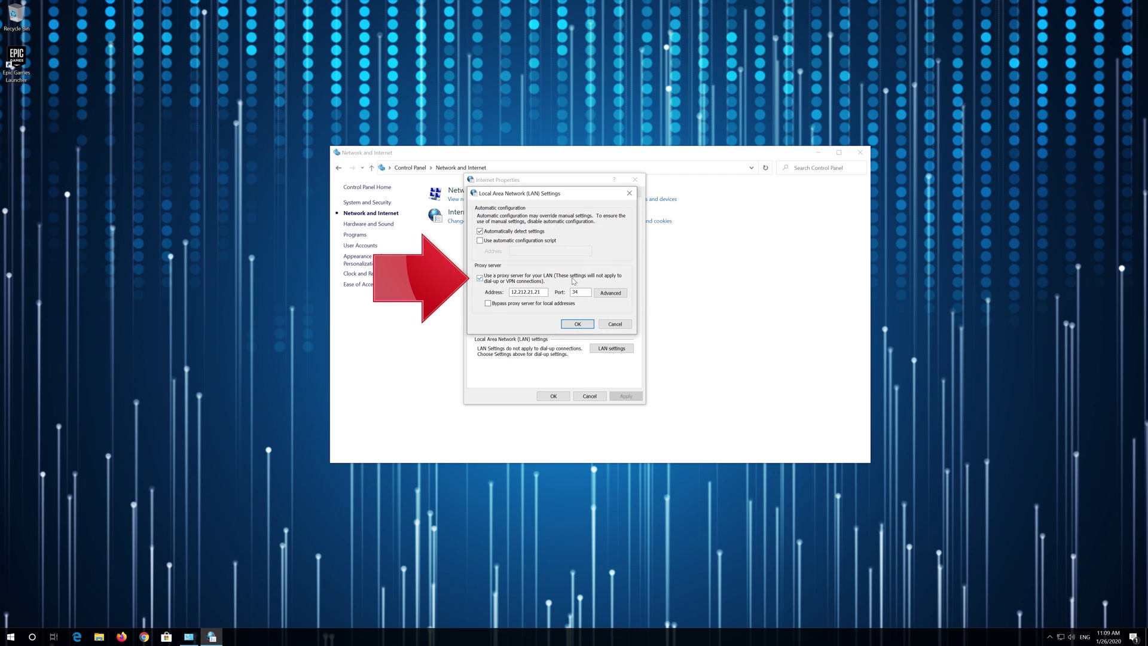
left_click(479, 278)
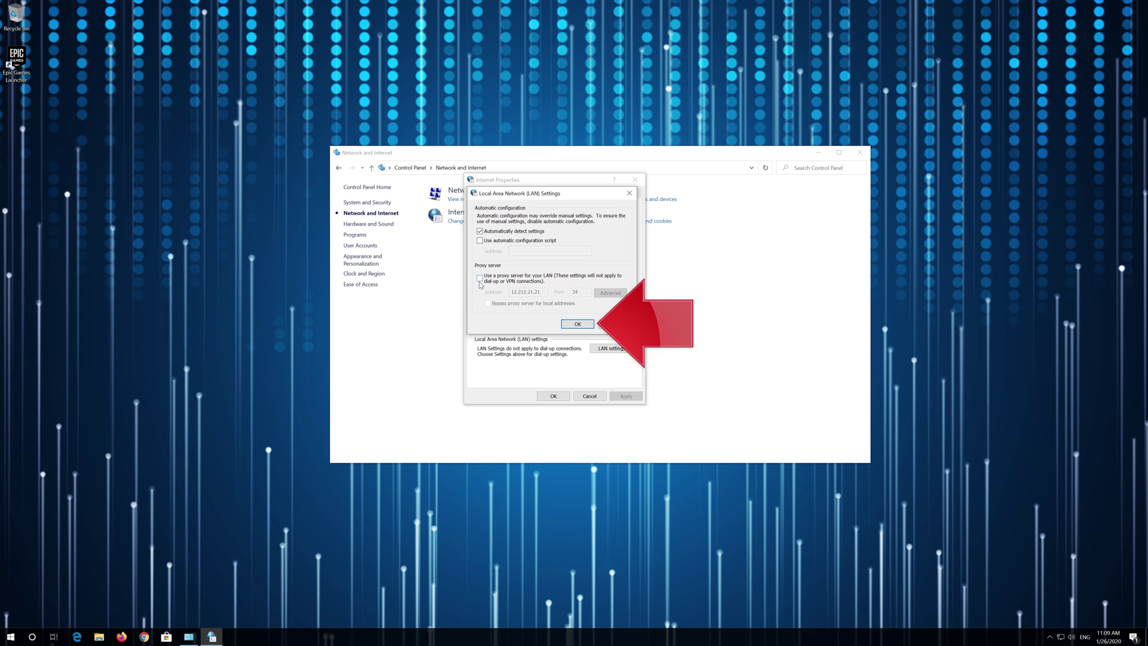
left_click(578, 324)
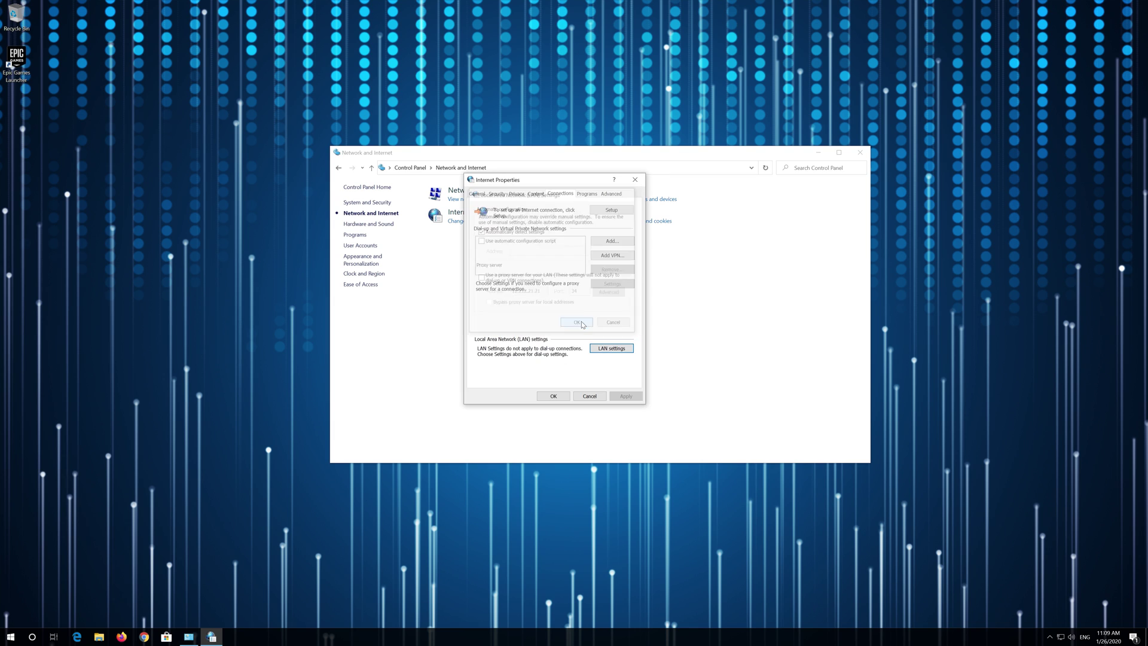
left_click(545, 397)
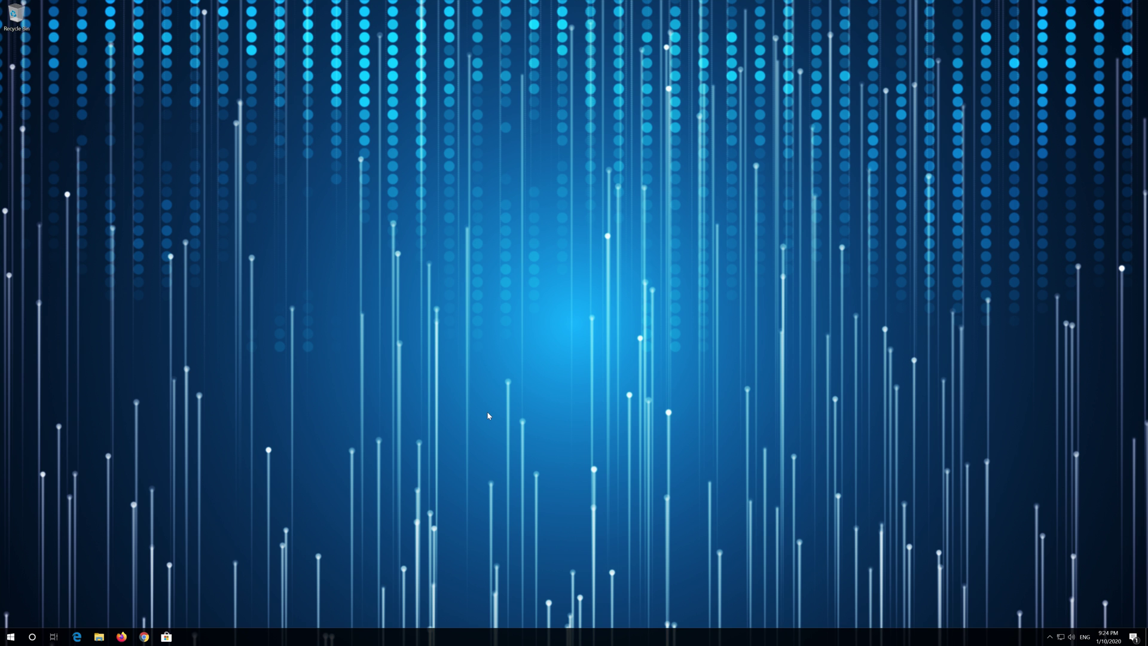
Launch Device Manager from a 'device manager' search and centre its window
key("super")
key("super")
key("super")
type("device manager")
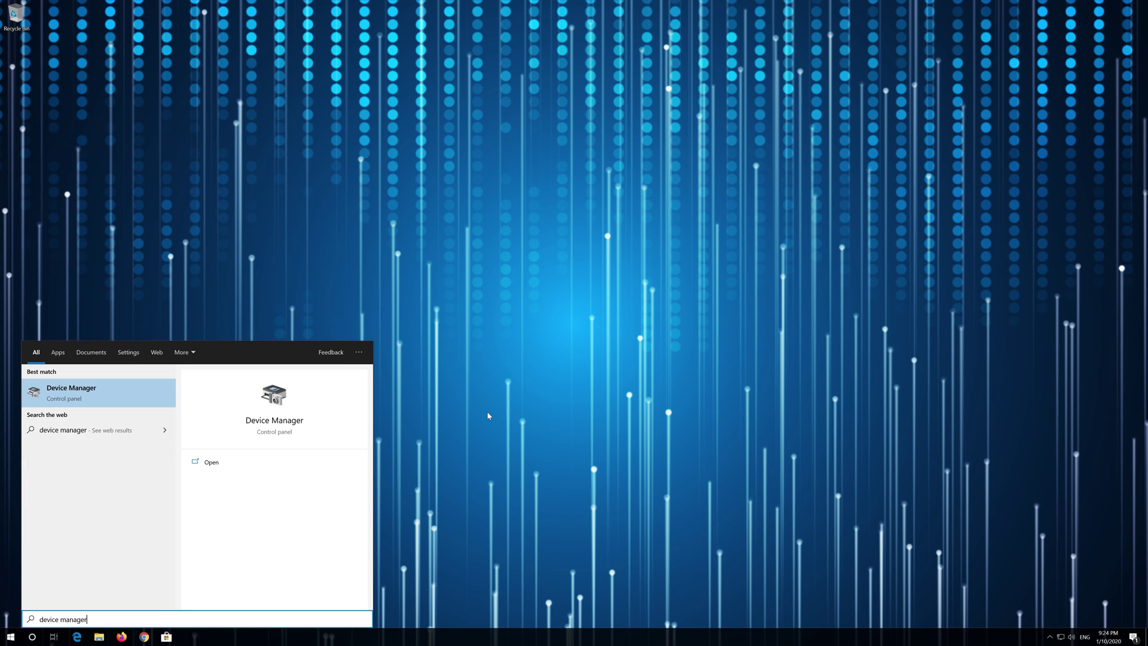
key("Return")
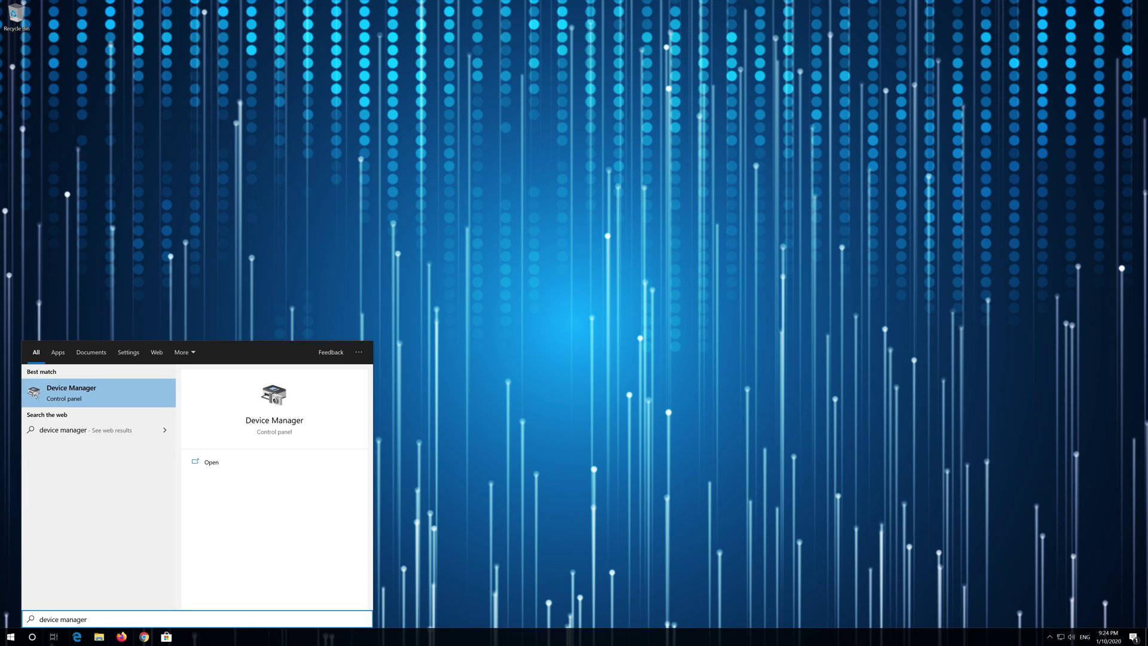
left_click(87, 393)
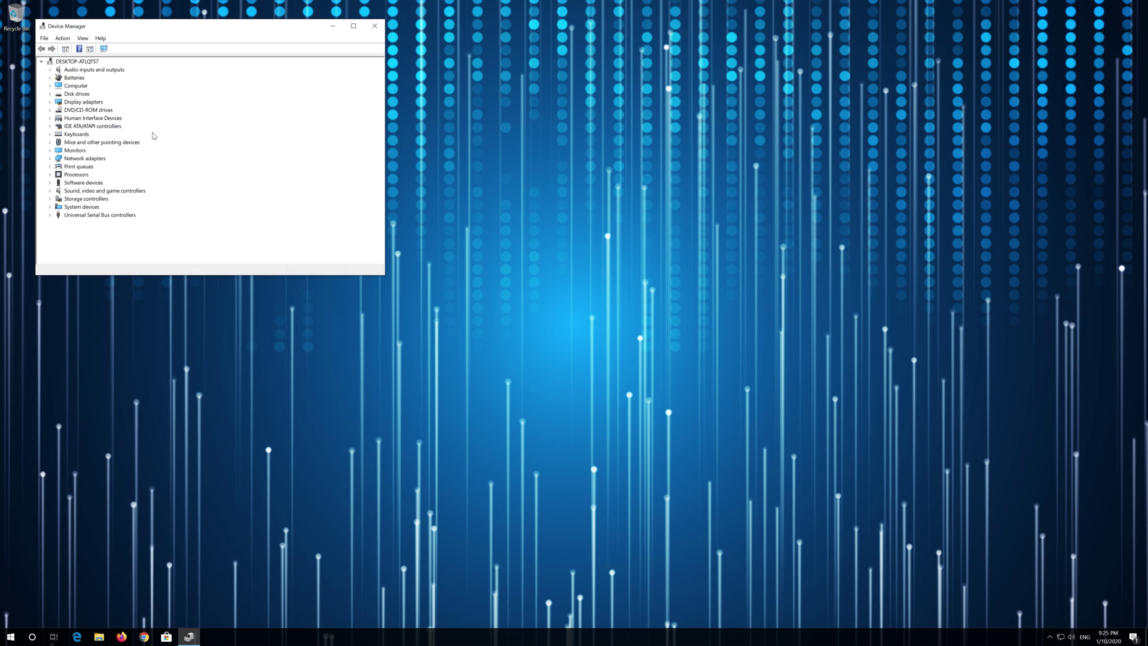
left_click_drag(211, 28, 514, 151)
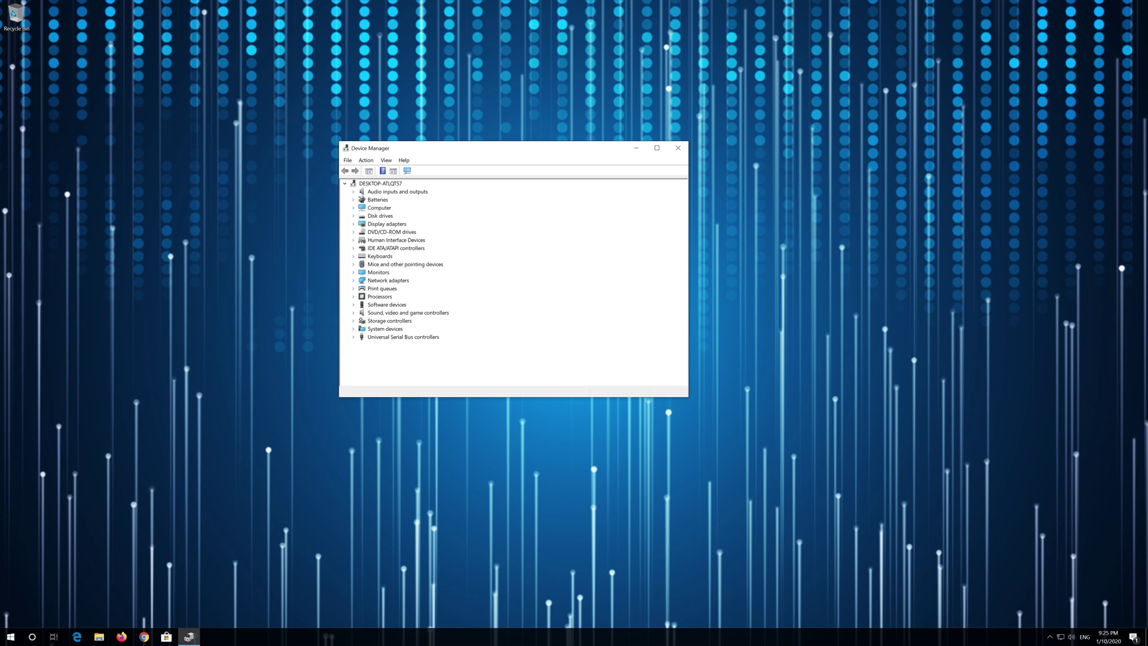
Uninstall the Intel(R) PRO/1000 MT Desktop Adapter under Network adapters, then close Device Manager
left_click(354, 281)
left_click(395, 289)
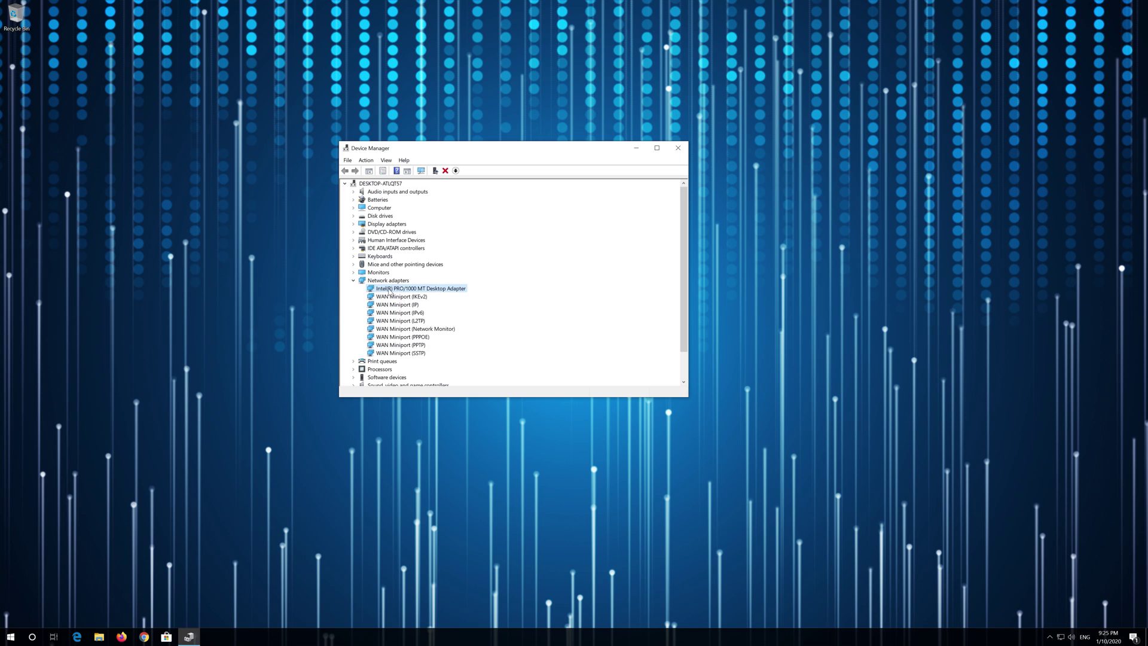
right_click(426, 290)
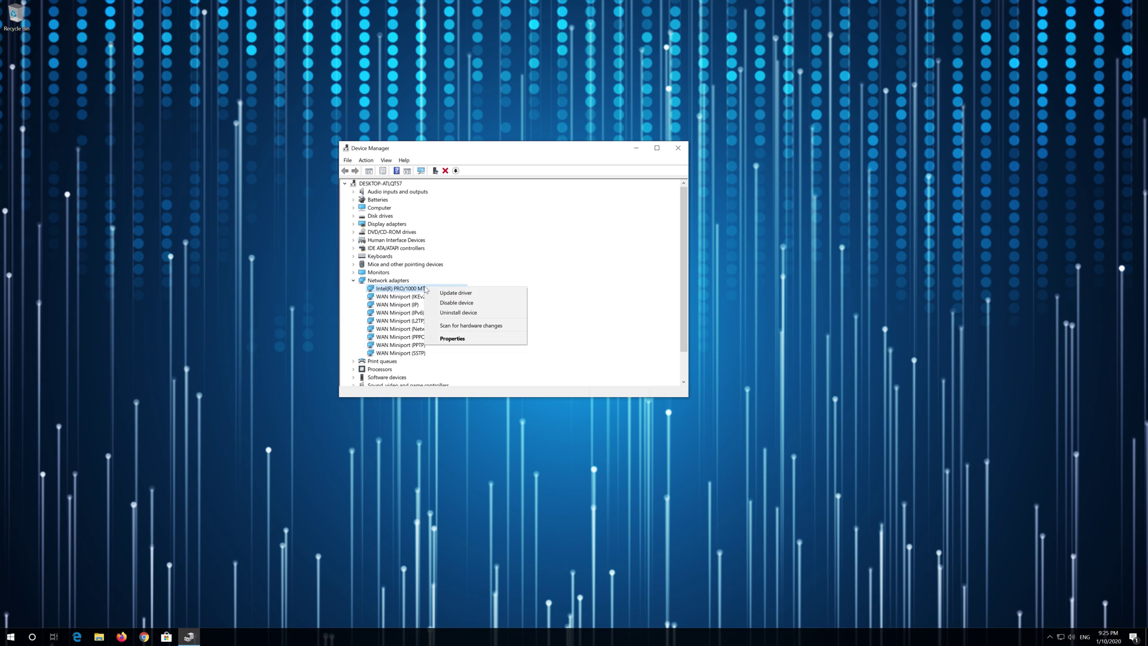
left_click(479, 317)
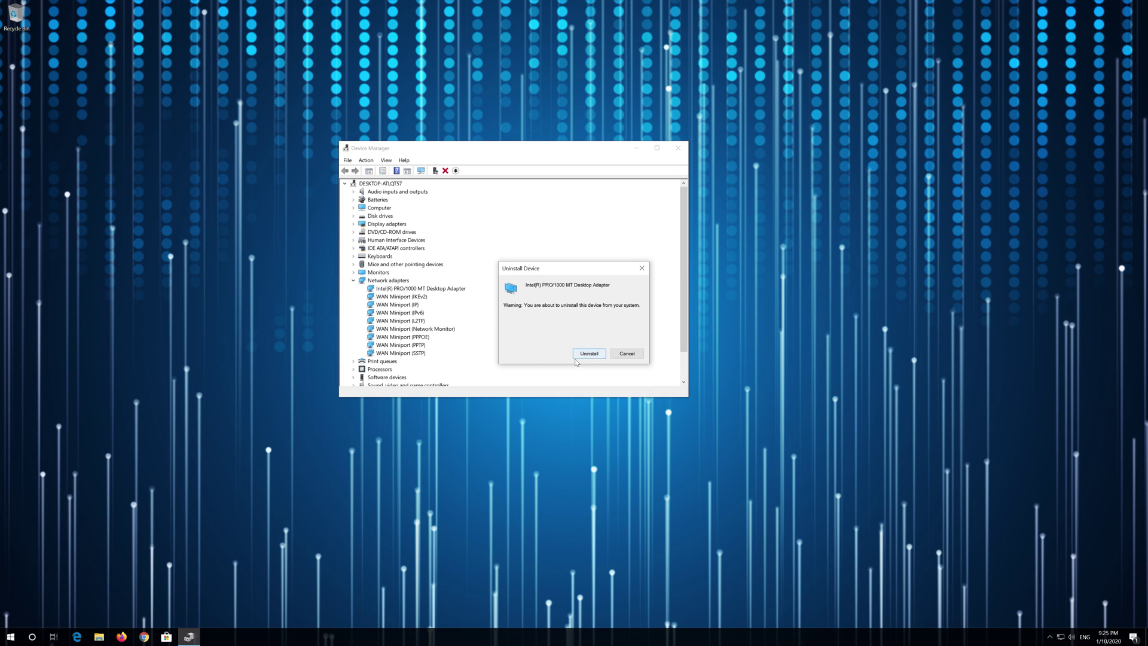
left_click(595, 354)
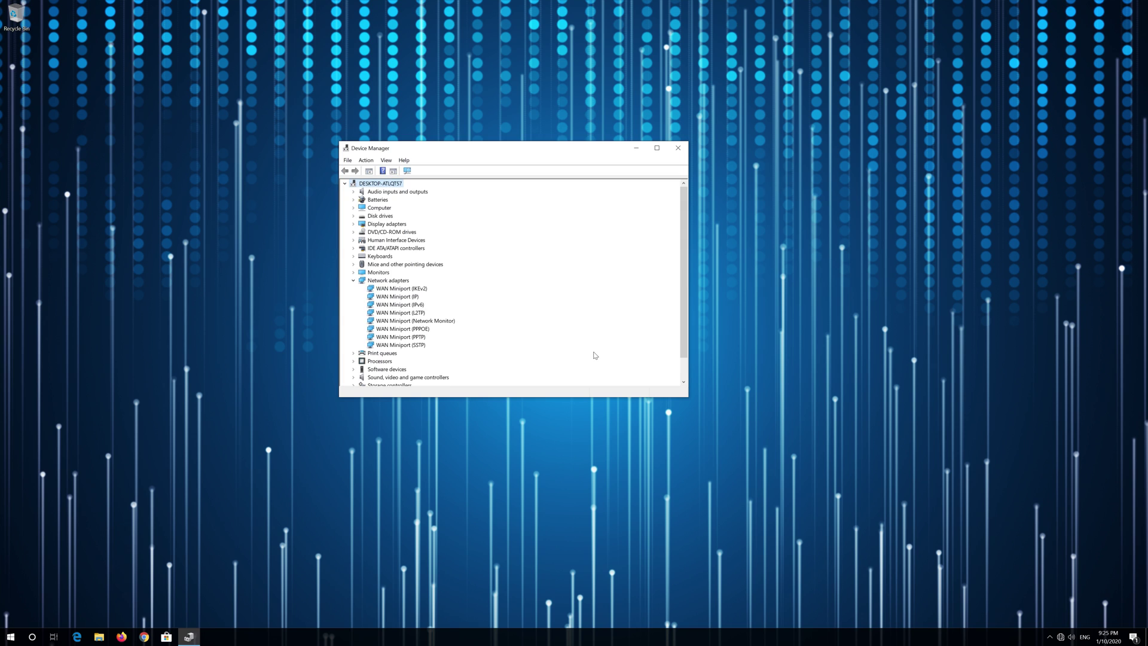
left_click(685, 151)
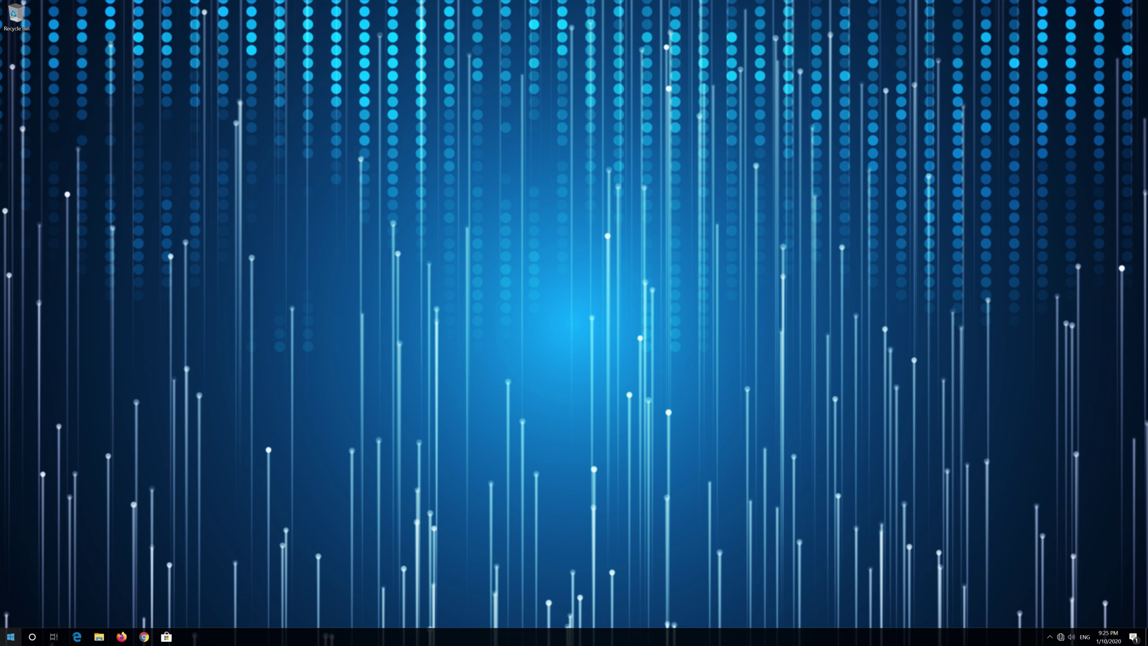
Restart the PC from the Start menu's Power options, then bring Start up again
left_click(10, 636)
mouse_move(2, 621)
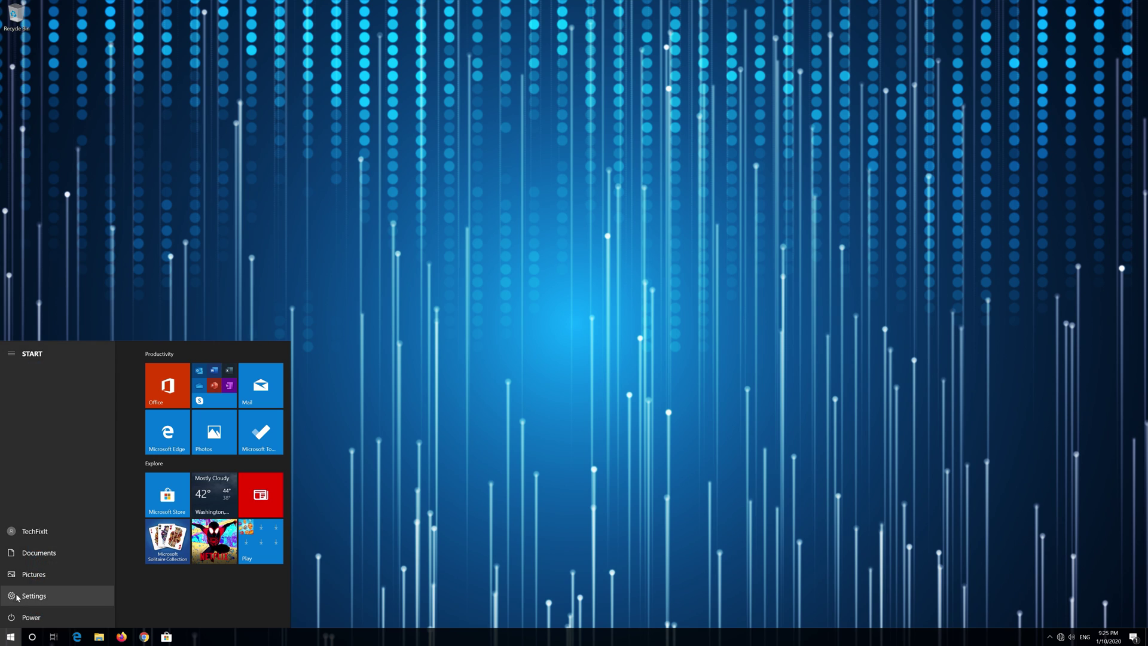
left_click(24, 617)
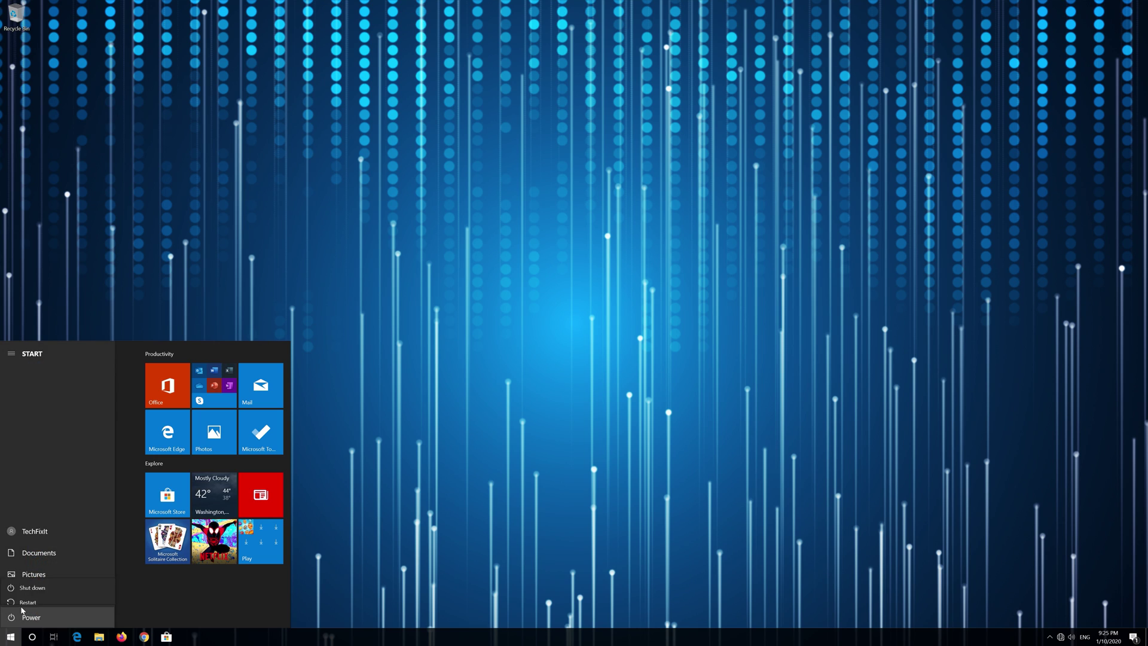
left_click(27, 594)
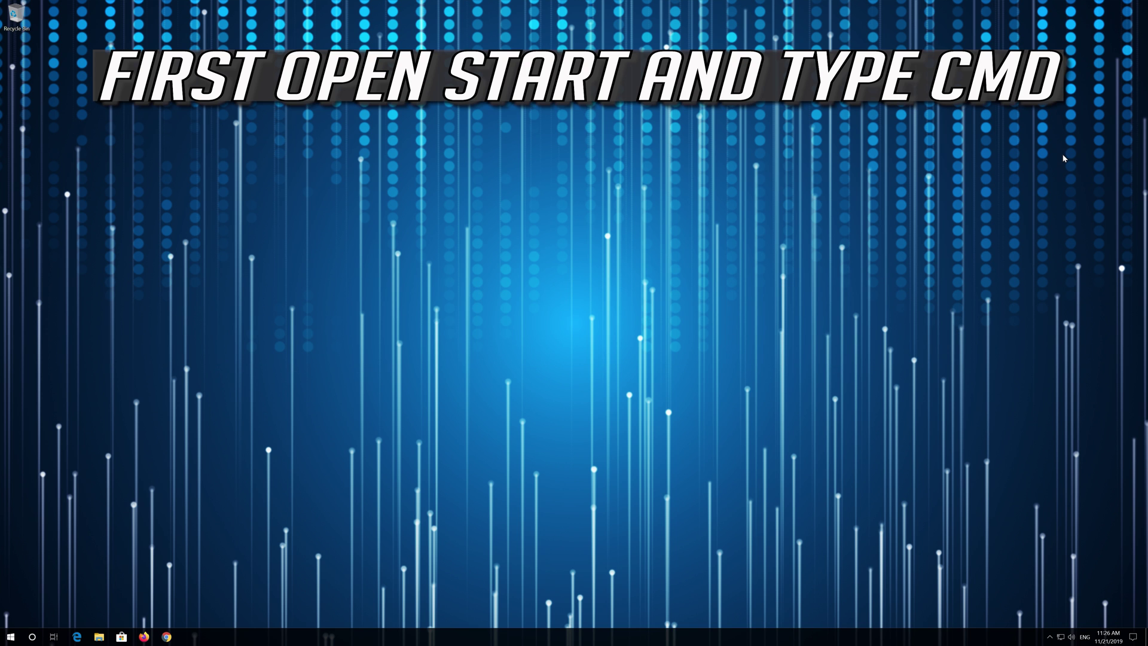
key("super")
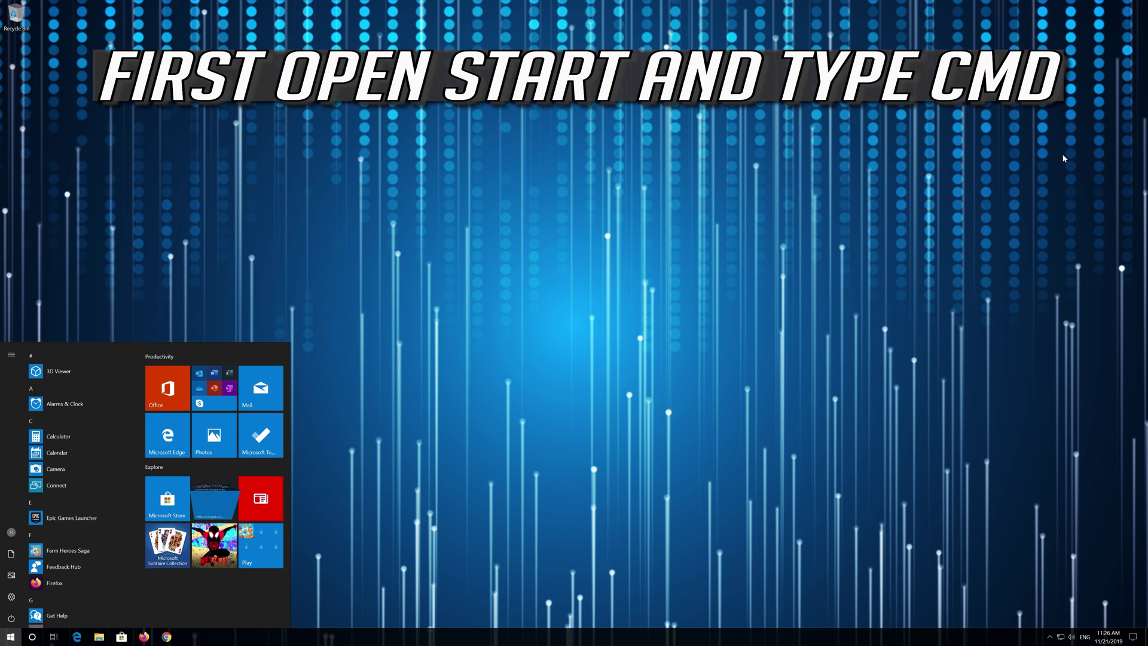
Run Command Prompt as administrator from a 'cmd' search and approve the UAC prompt
type("cmd")
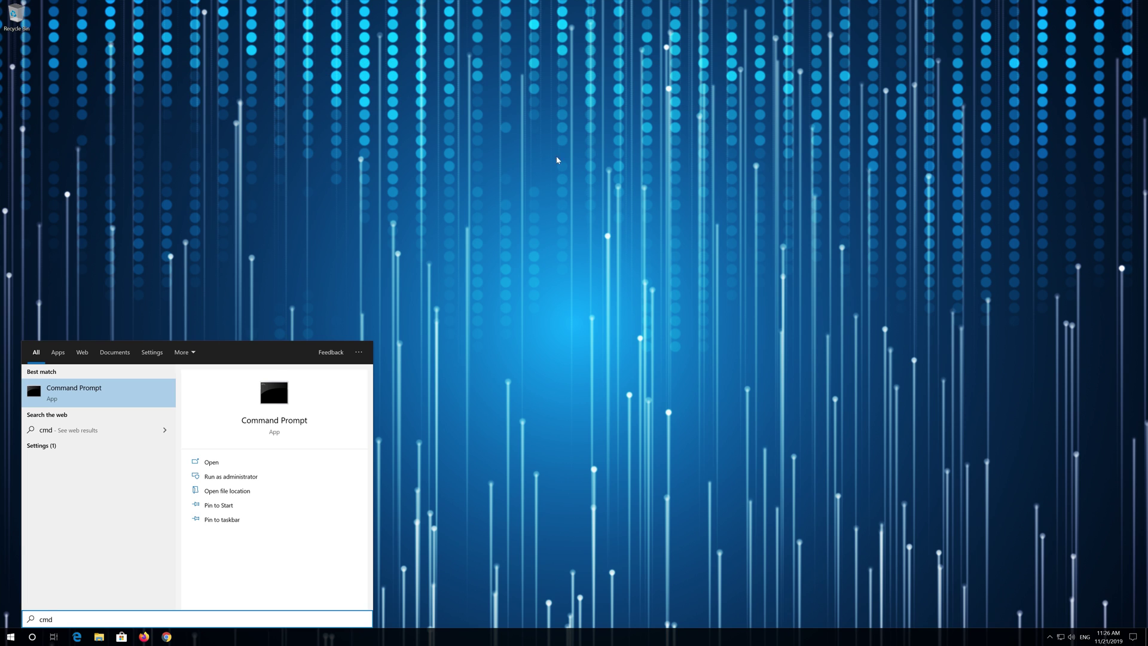
right_click(117, 399)
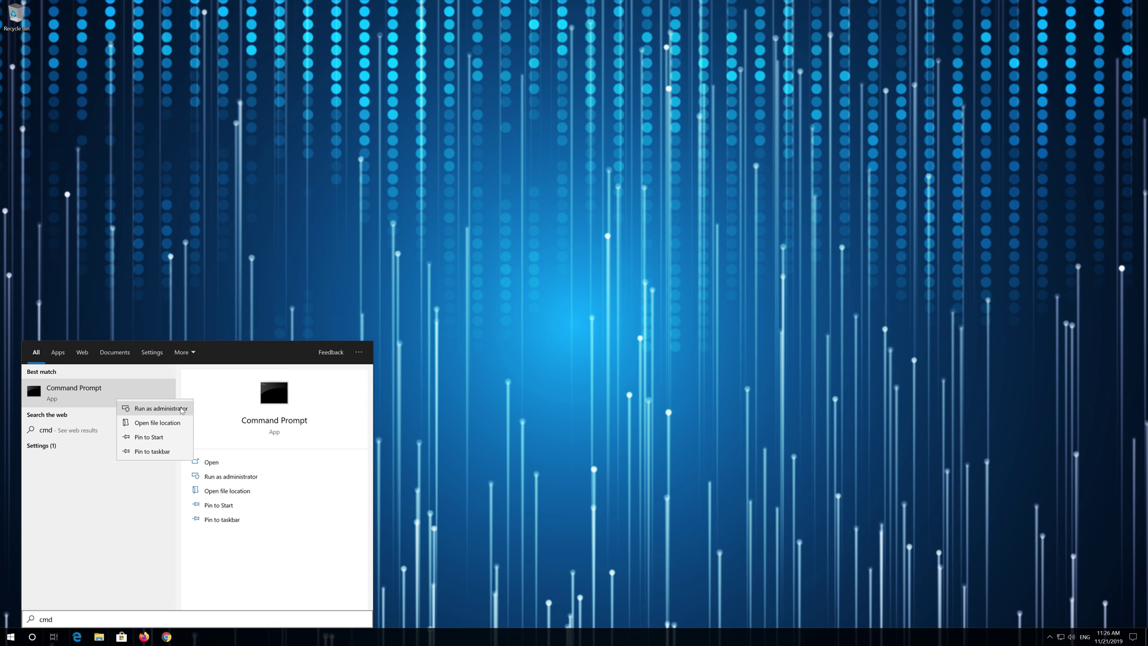
left_click(181, 410)
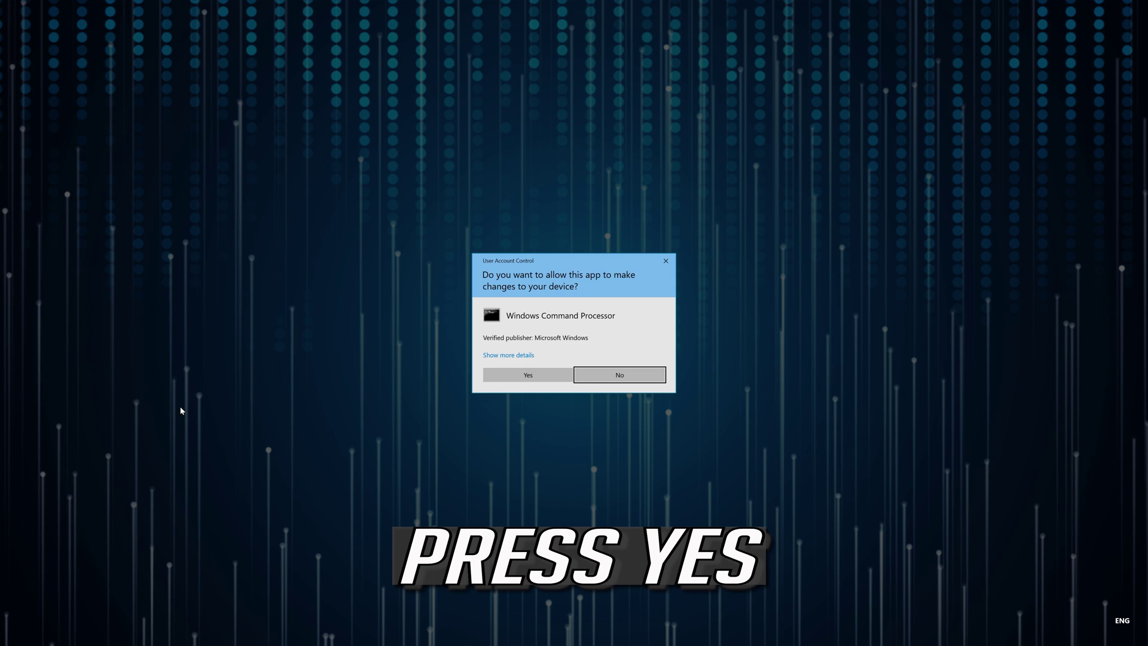
left_click(528, 375)
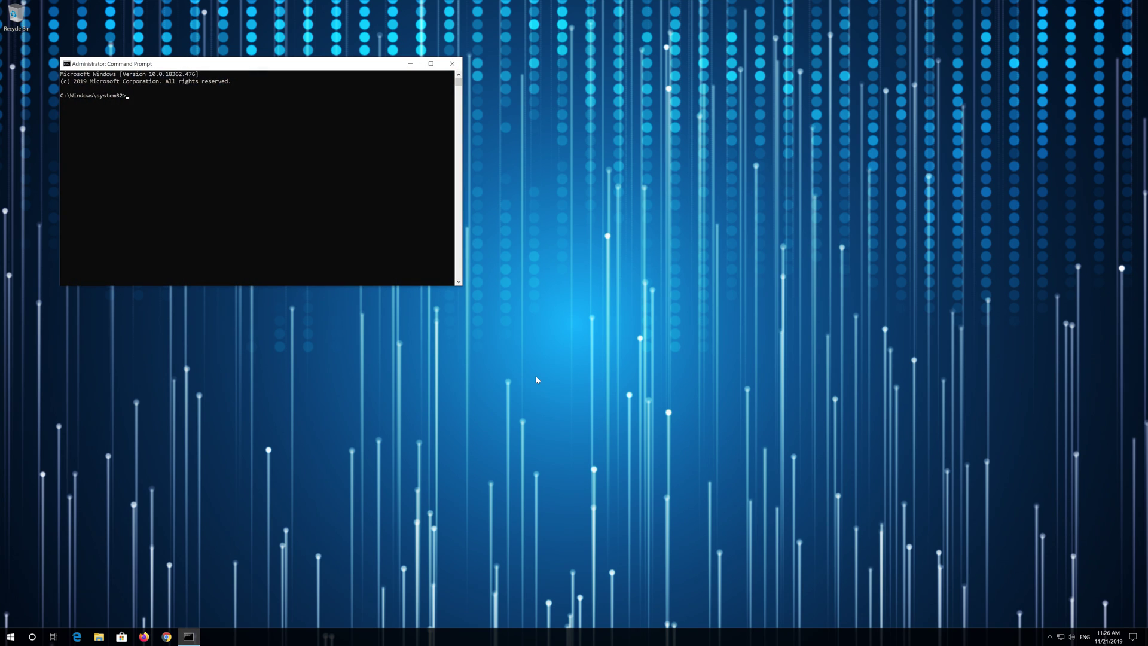
Enlarge the console and run netsh int ip reset C:\resetlog.txt to reset TCP/IP
left_click_drag(349, 66, 613, 188)
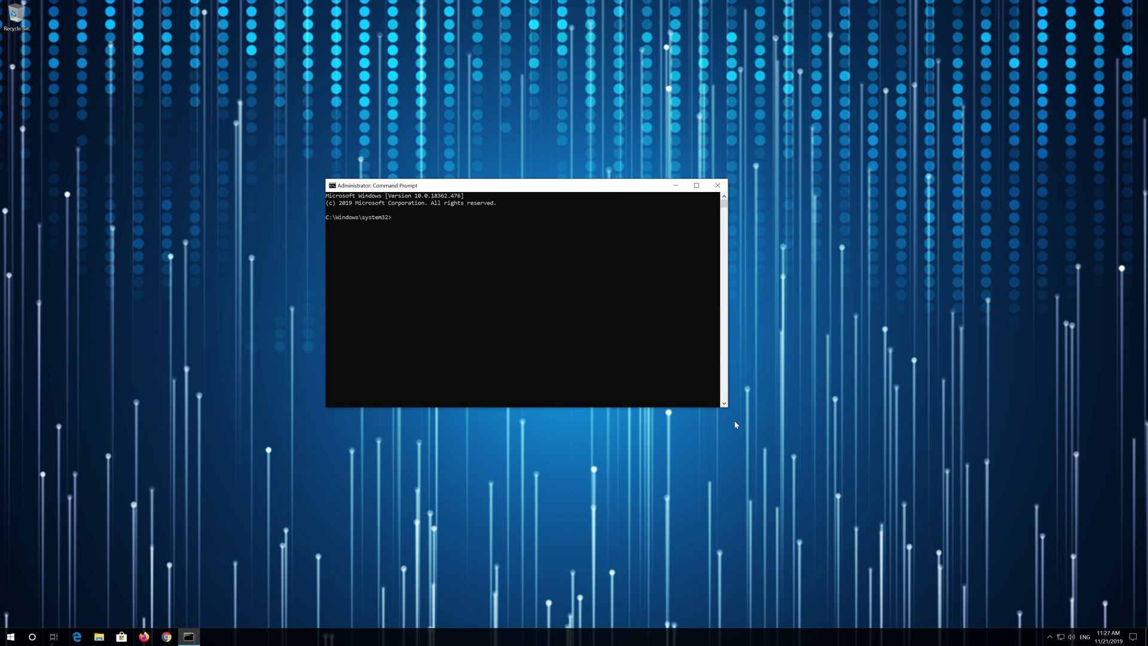
left_click_drag(728, 408, 797, 433)
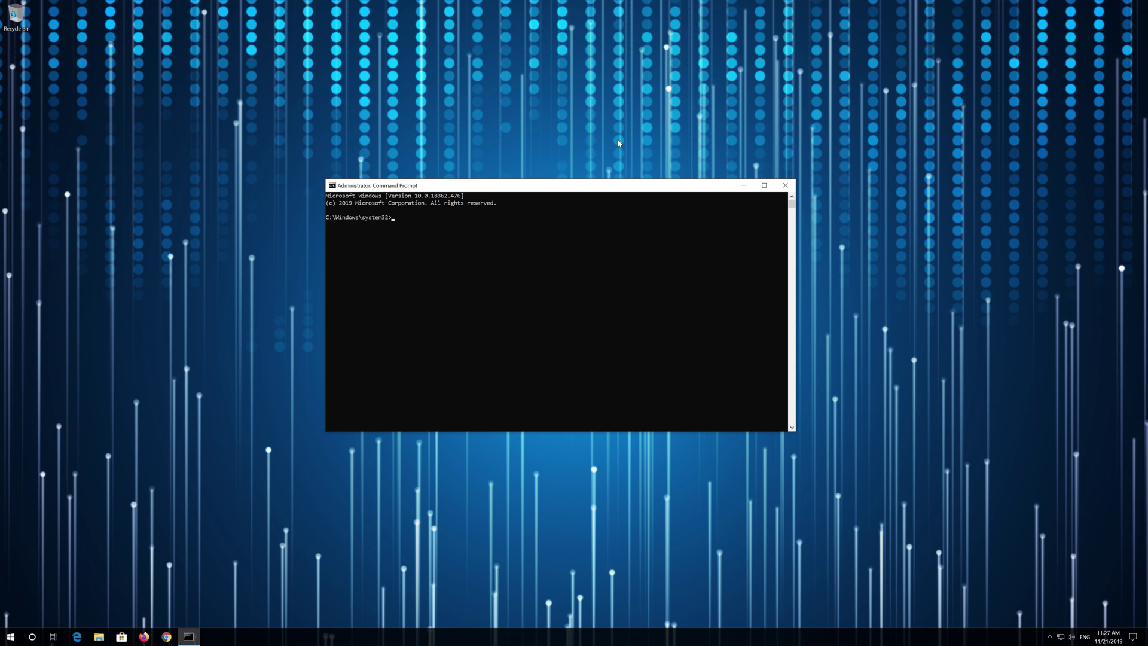
left_click_drag(630, 189, 641, 175)
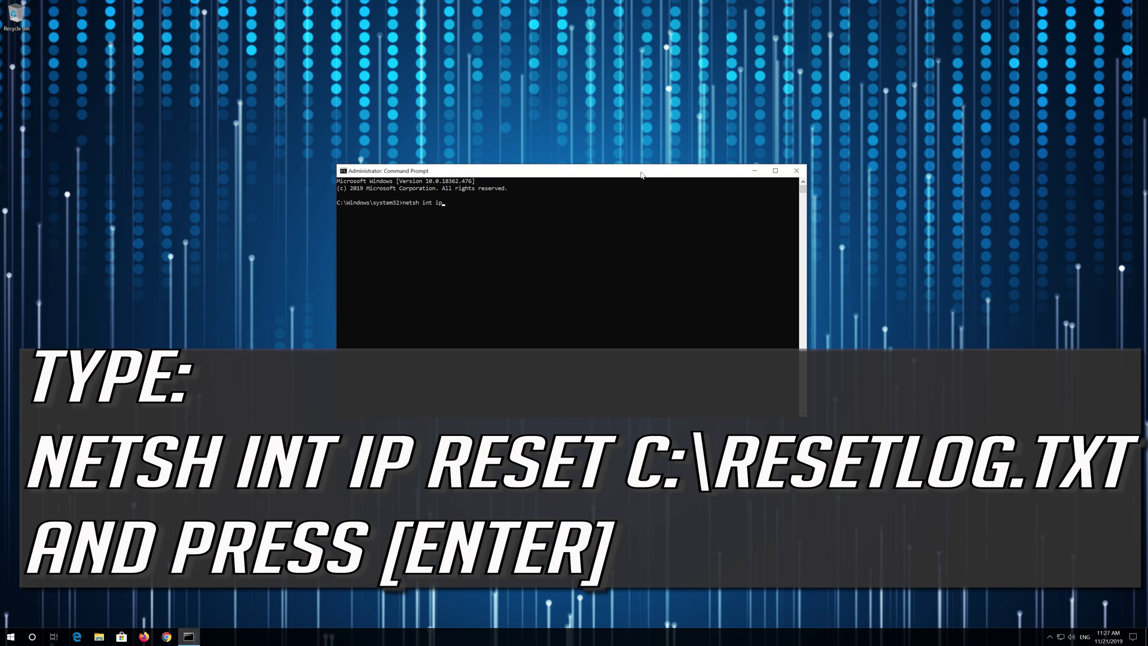
type("set C:\\resetlog.")
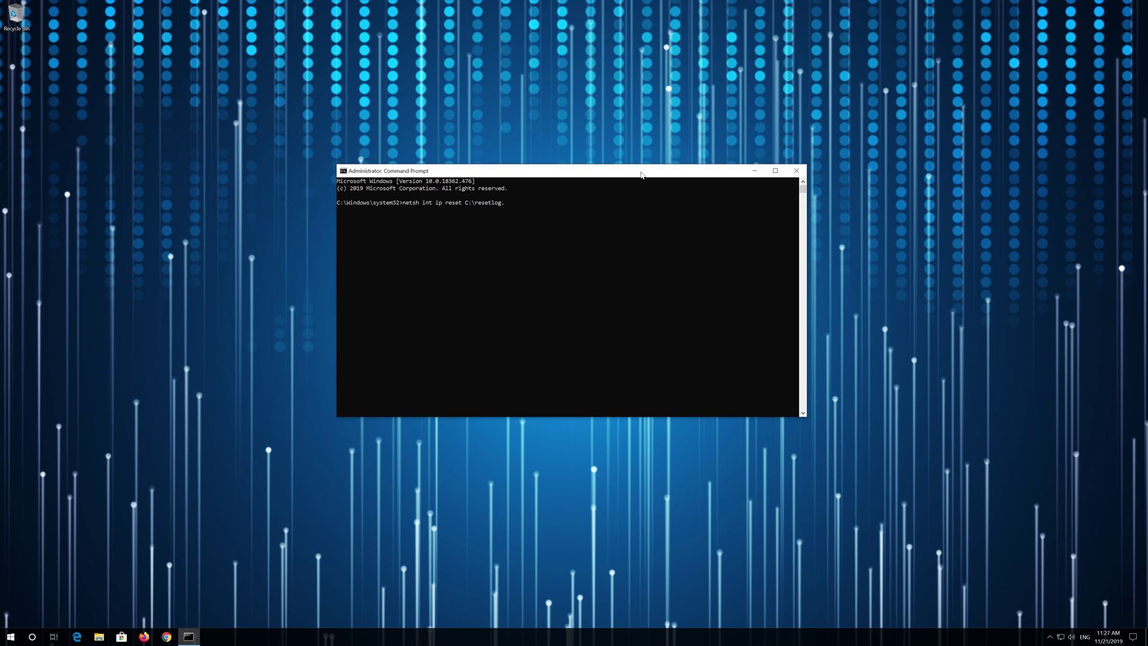
type("txt")
key("Return")
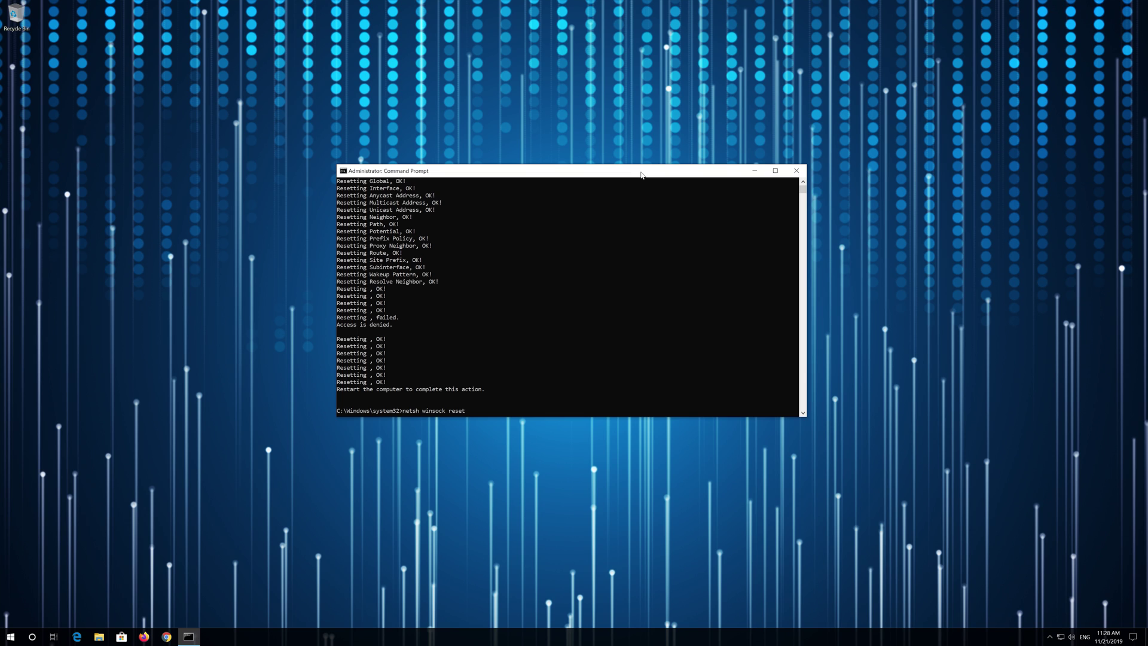
Run netsh winsock reset and ipconfig /flushdns, then exit the console
key("Return")
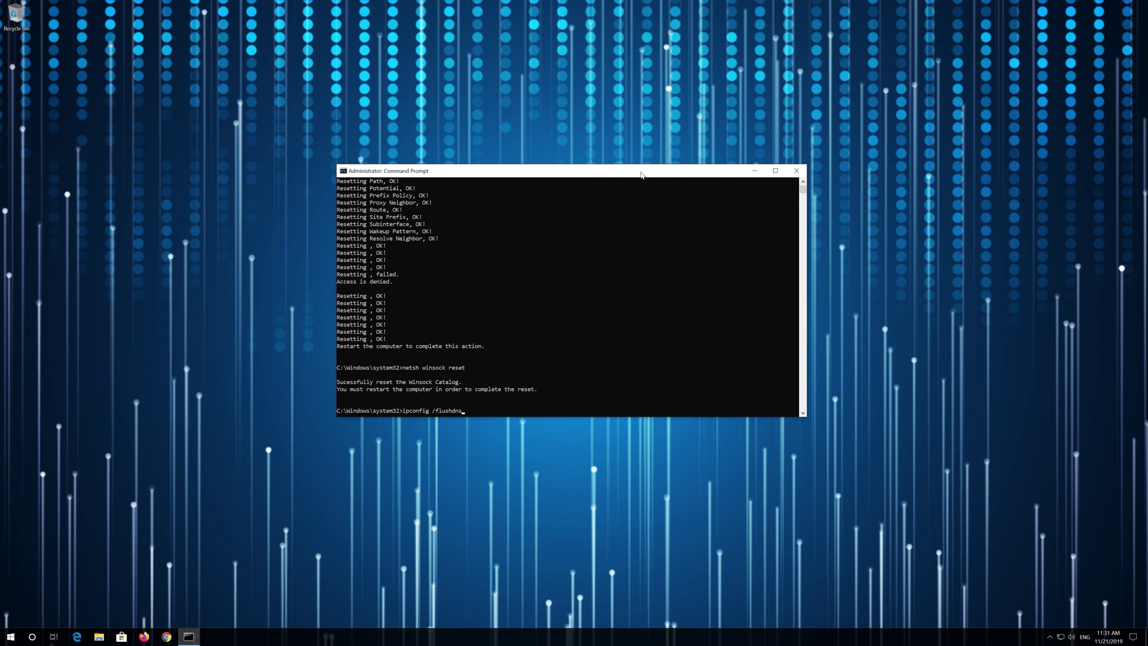
key("Return")
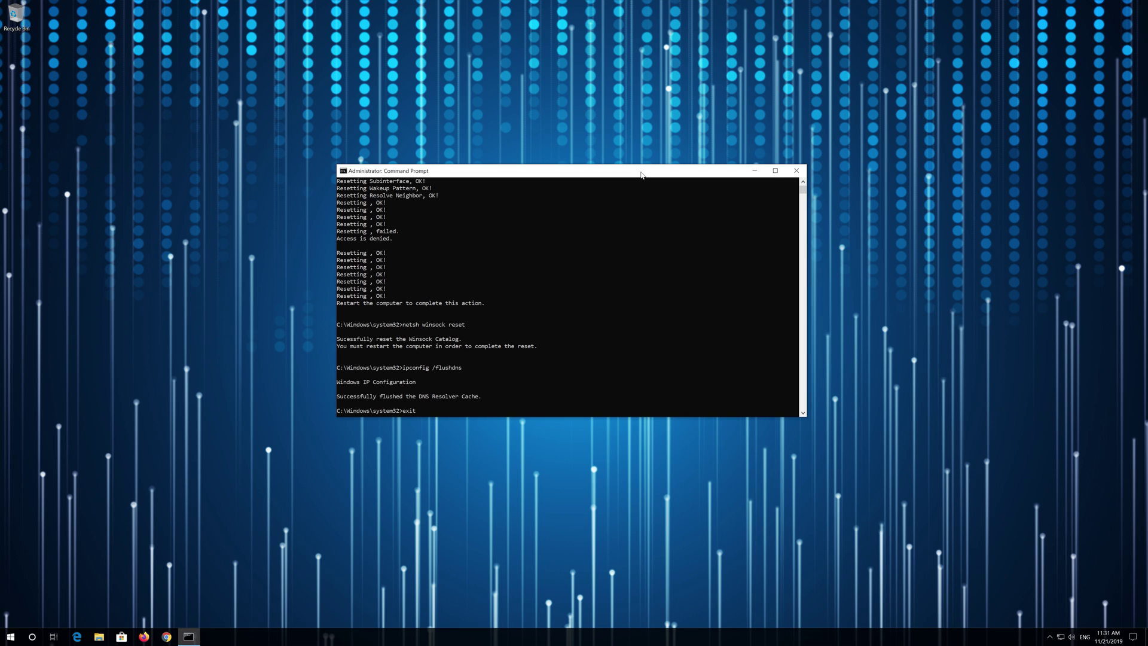
key("Return")
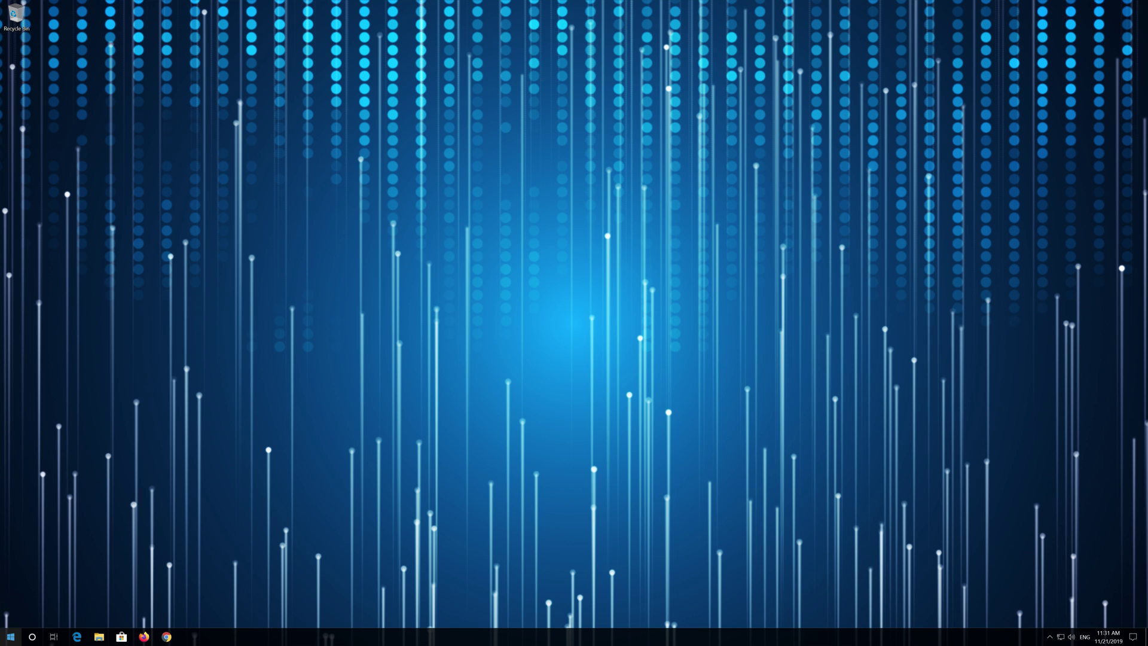
Reboot via Start > Power > Restart and reopen the Start menu afterwards
left_click(11, 636)
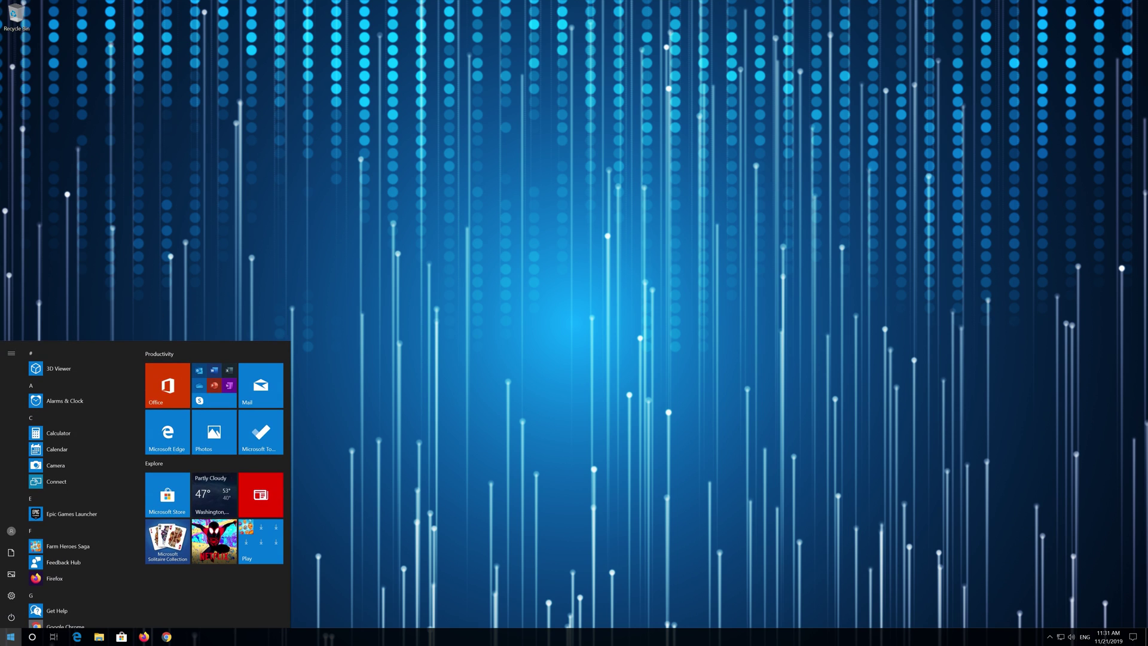
left_click(10, 617)
left_click(28, 593)
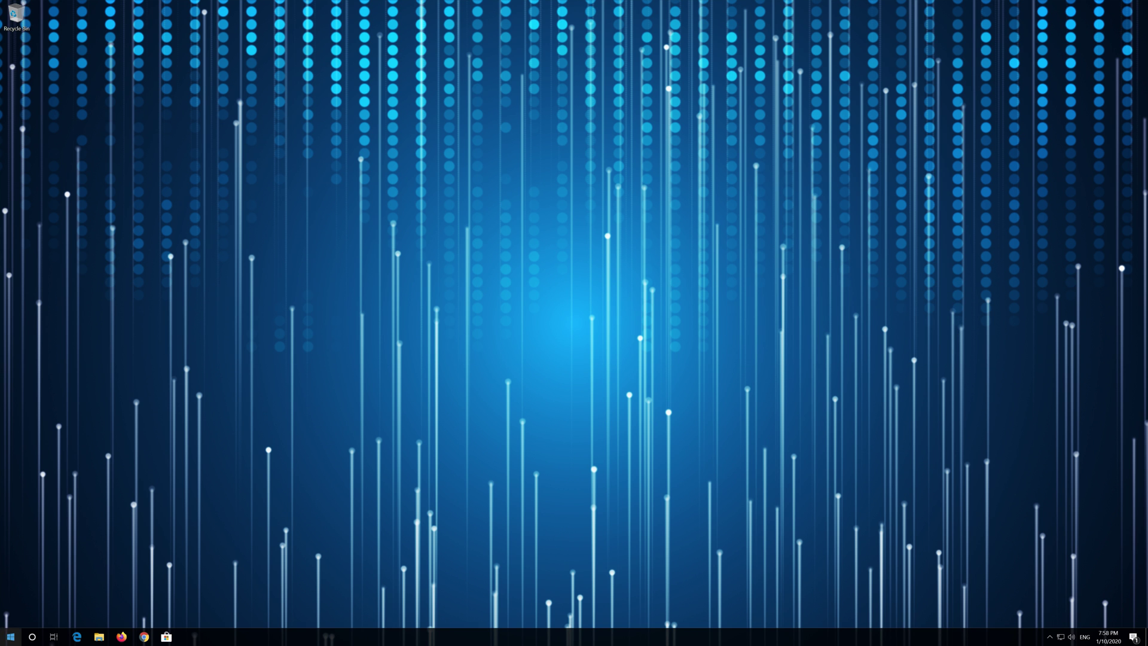
key("super")
mouse_move(11, 596)
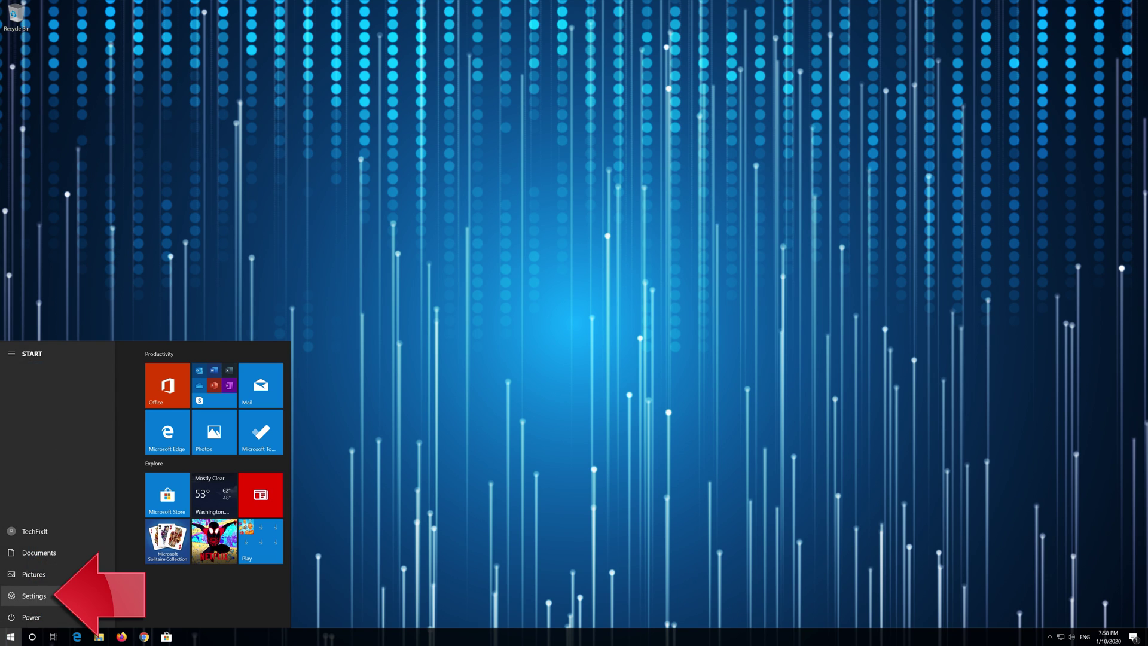
Run Network reset from Settings > Network & Internet, confirming Reset now and Yes
left_click(34, 596)
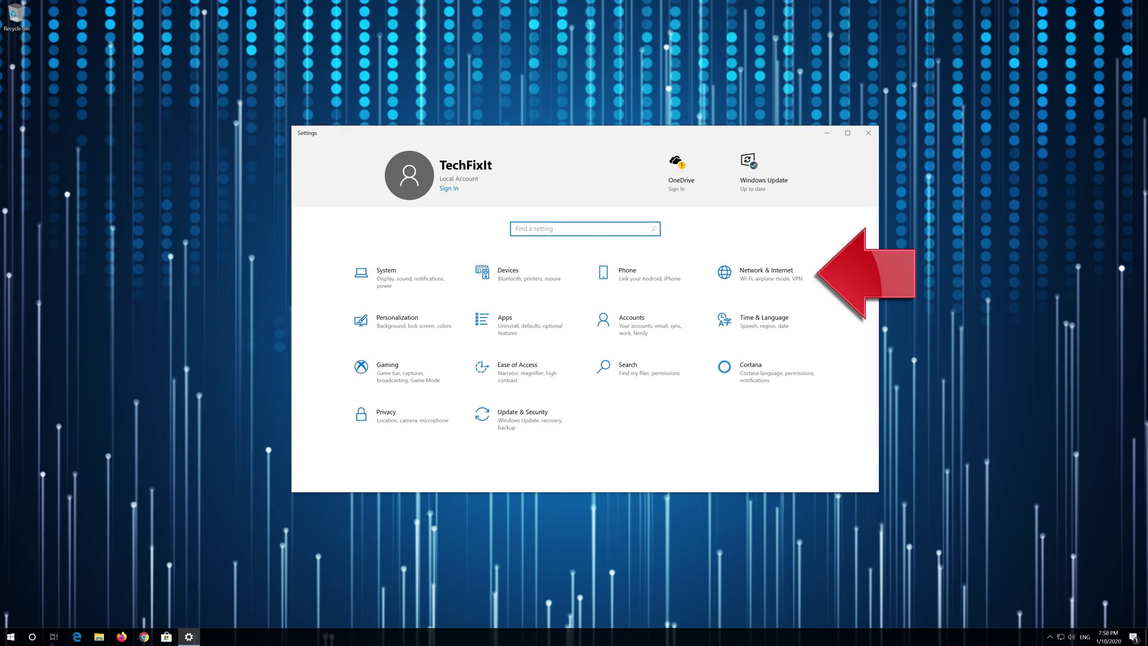
left_click(774, 278)
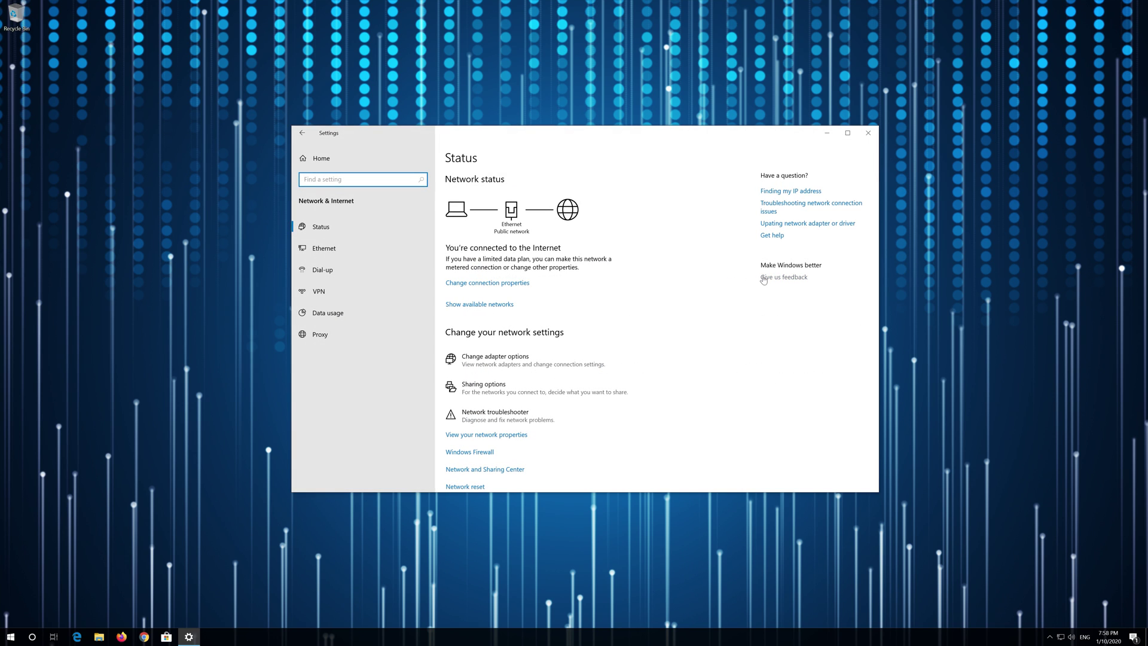
scroll(555, 323, "down", 1)
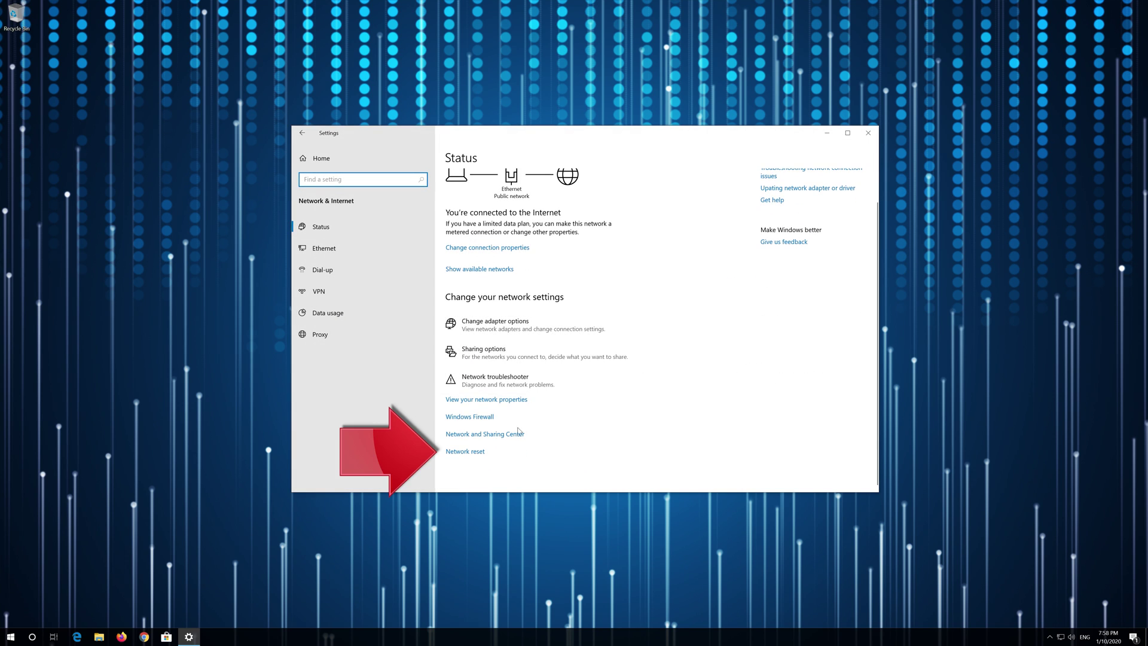
left_click(473, 452)
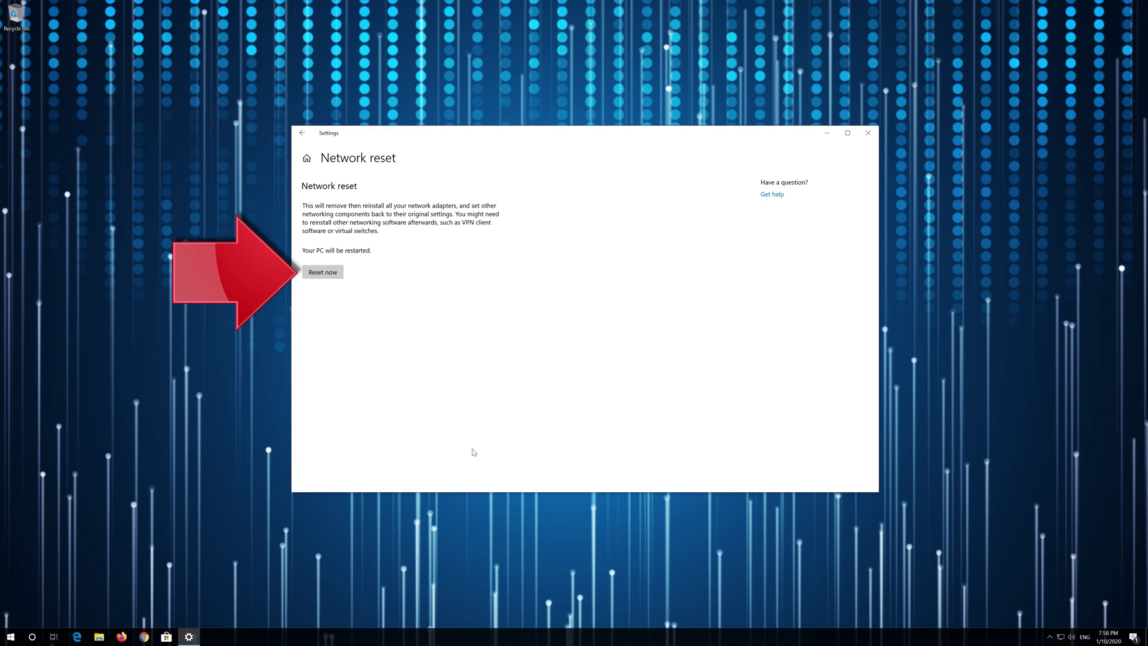
left_click(314, 277)
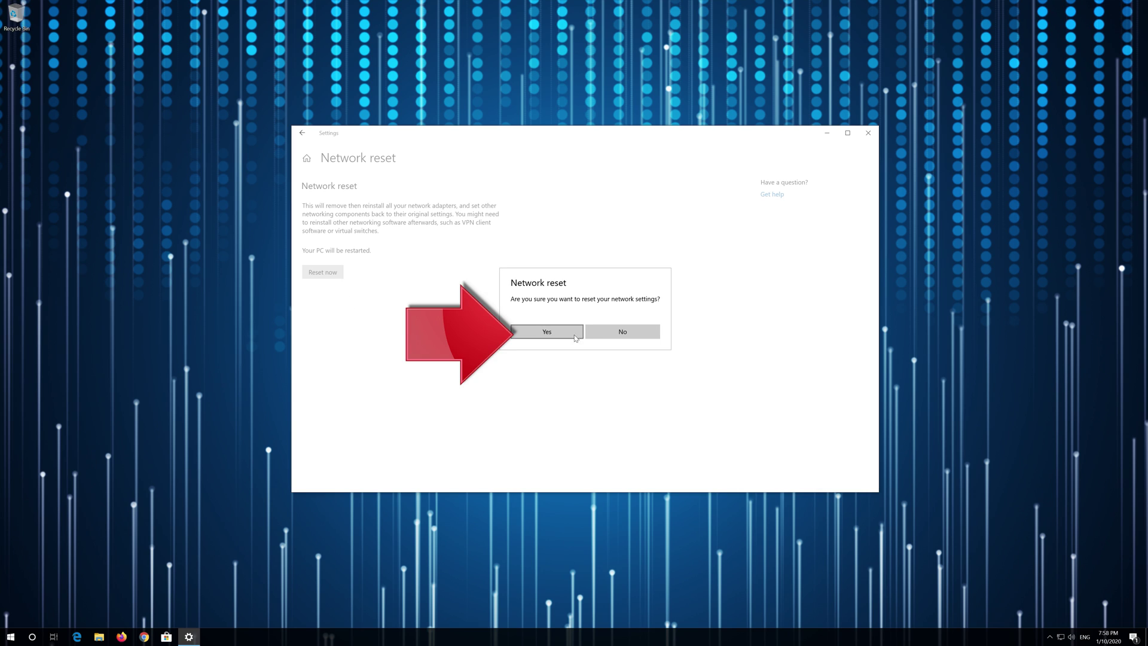
left_click(538, 333)
left_click(545, 332)
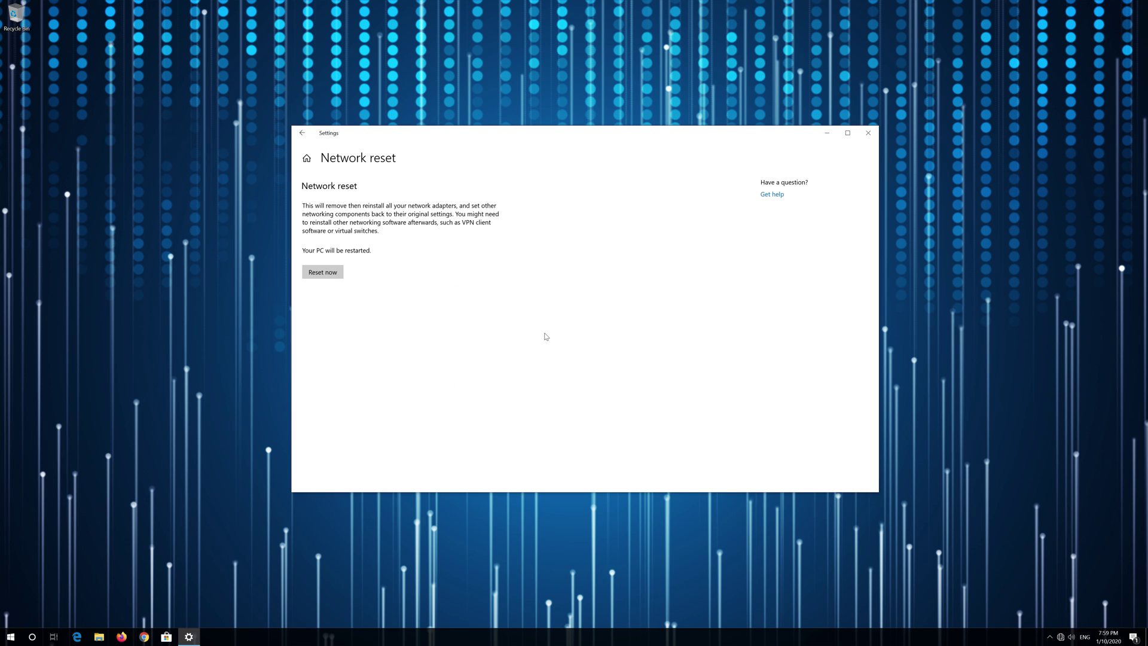